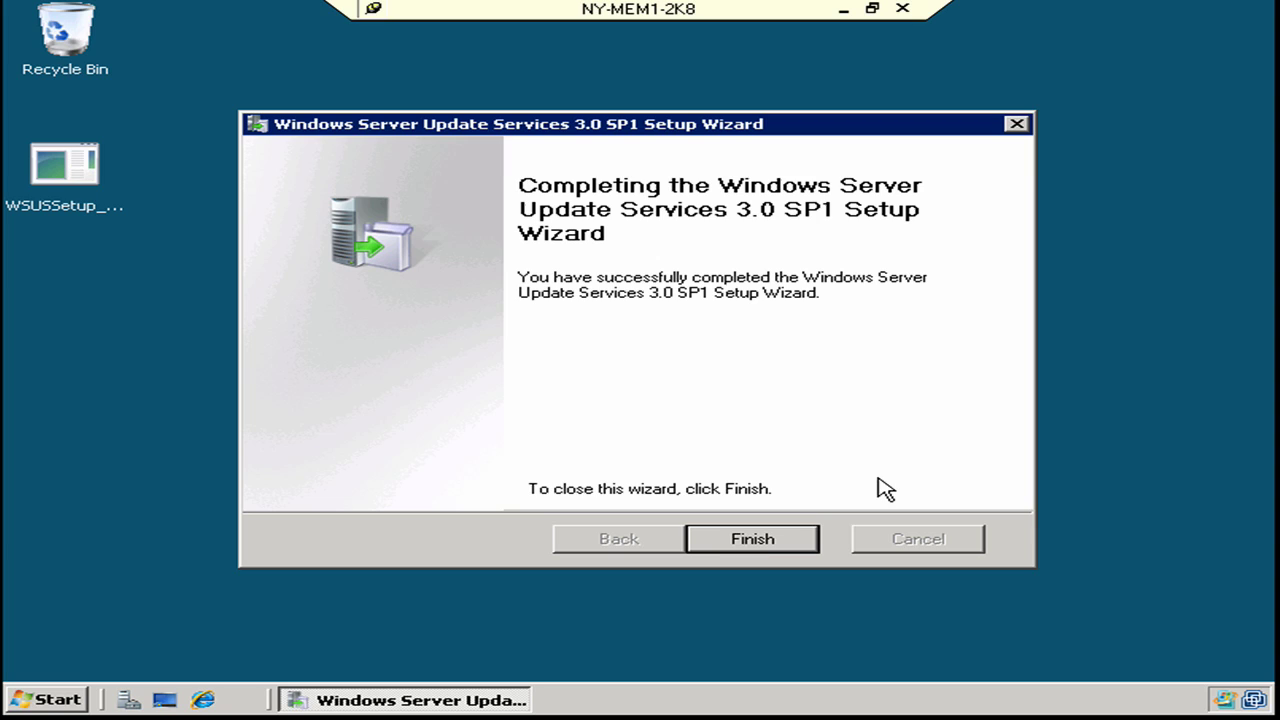
# Close the setup wizard and move the WSUS Configuration Wizard into view
pyautogui.click(752, 539)
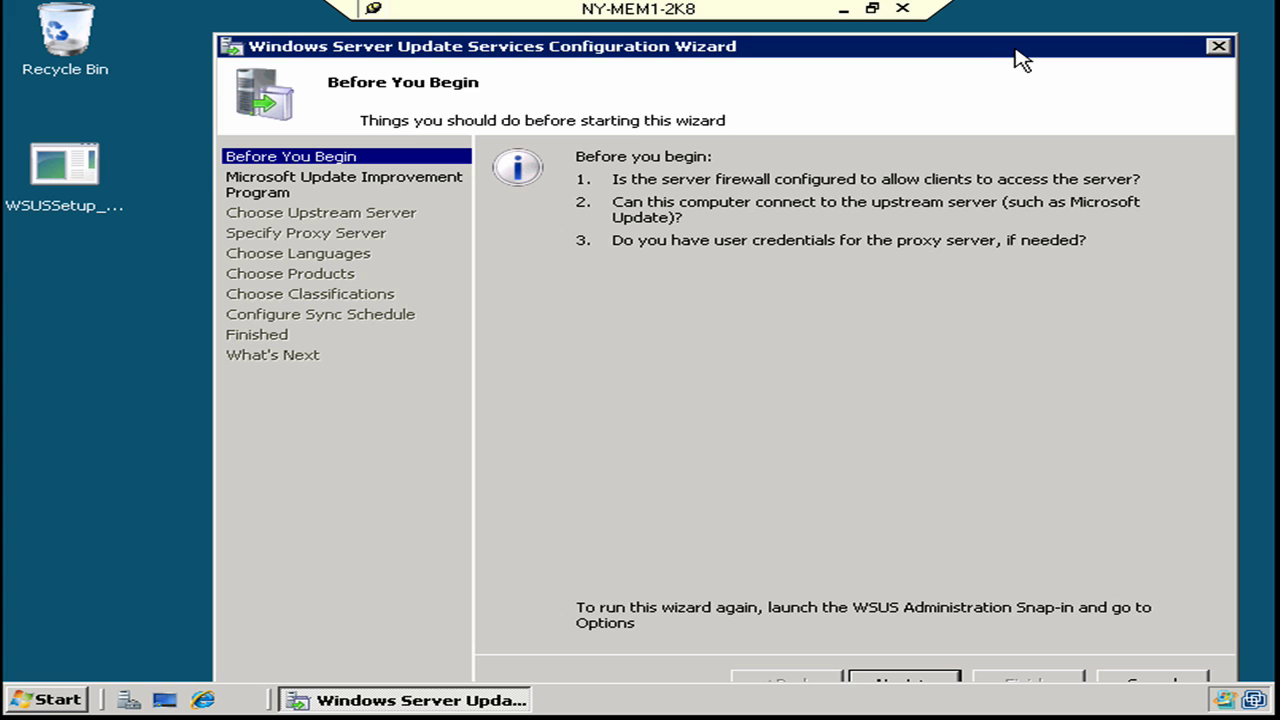
pyautogui.moveTo(1015, 60); pyautogui.dragTo(975, 40)
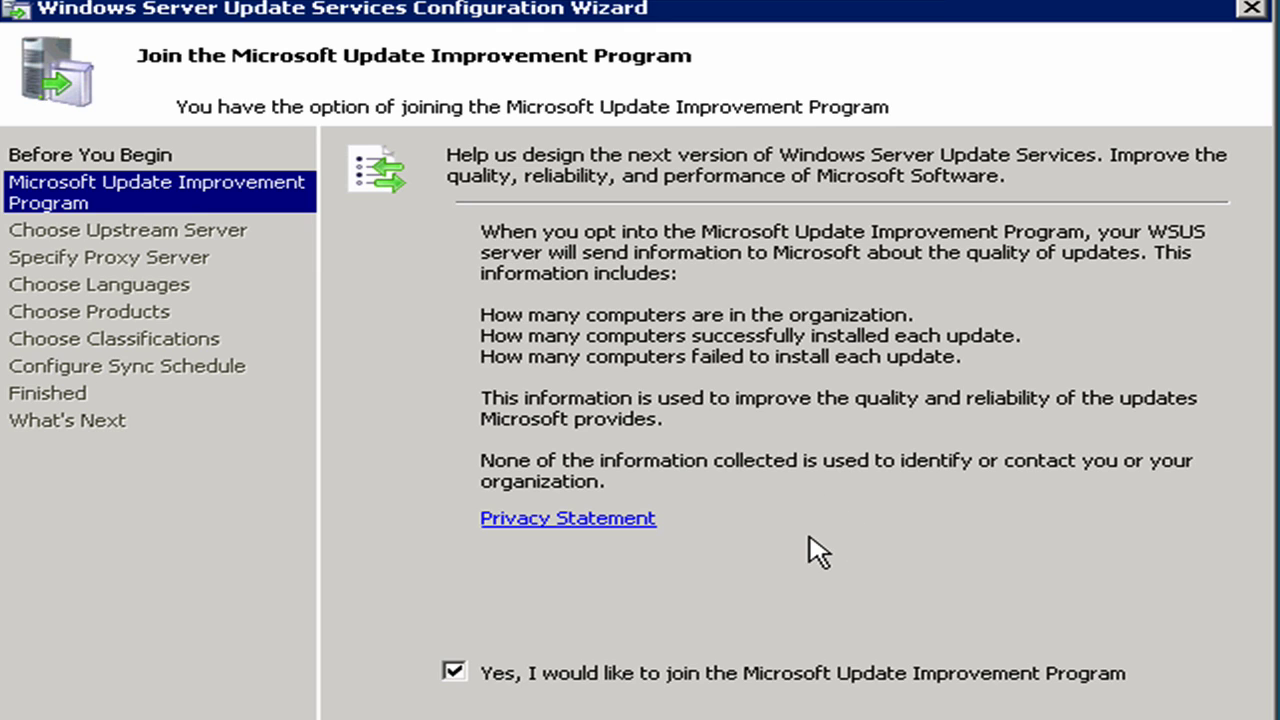
# Untick joining the Microsoft Update Improvement Program
pyautogui.click(452, 671)
# Keep the upstream server as Microsoft Update after briefly trying another WSUS server
pyautogui.press('Return')
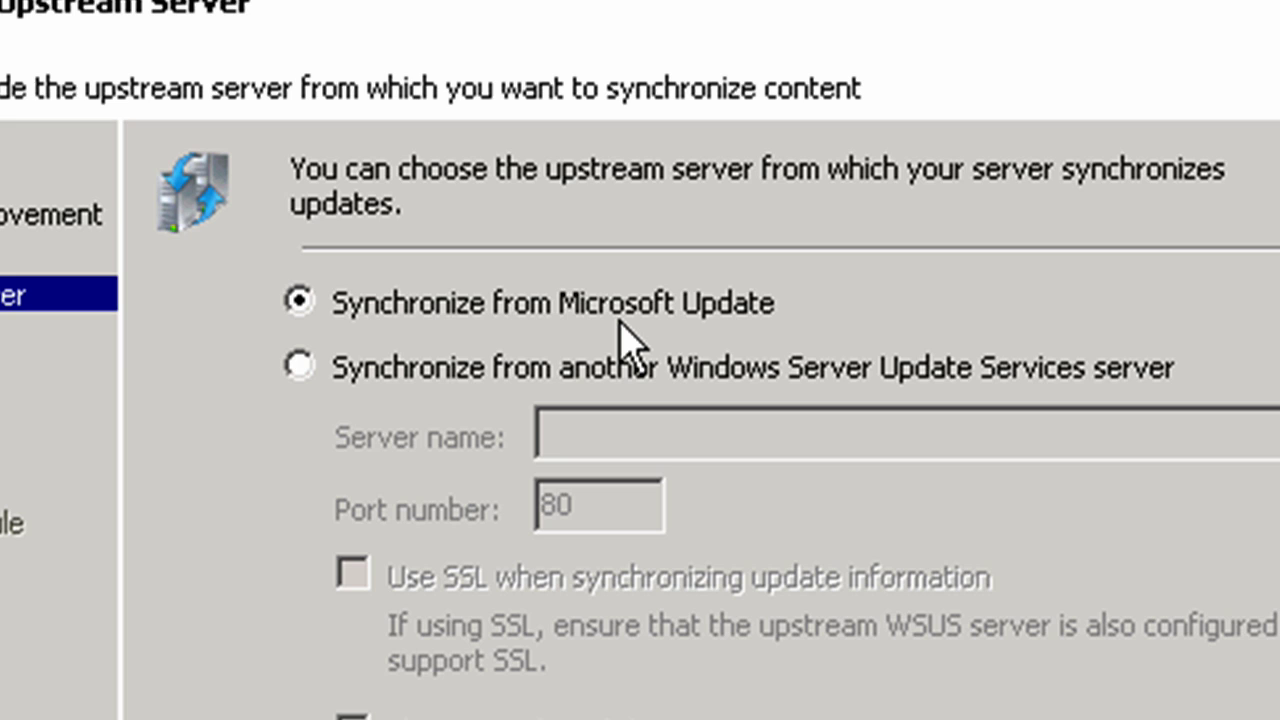
pyautogui.click(298, 366)
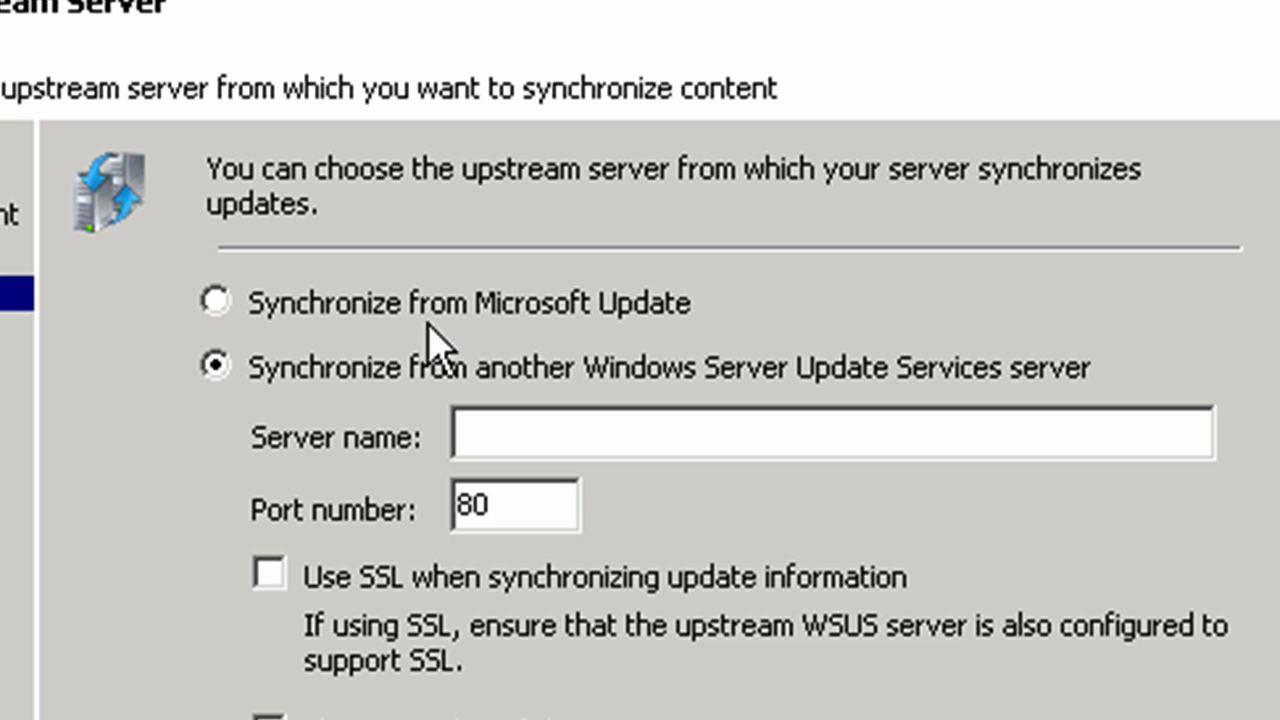
pyautogui.click(215, 300)
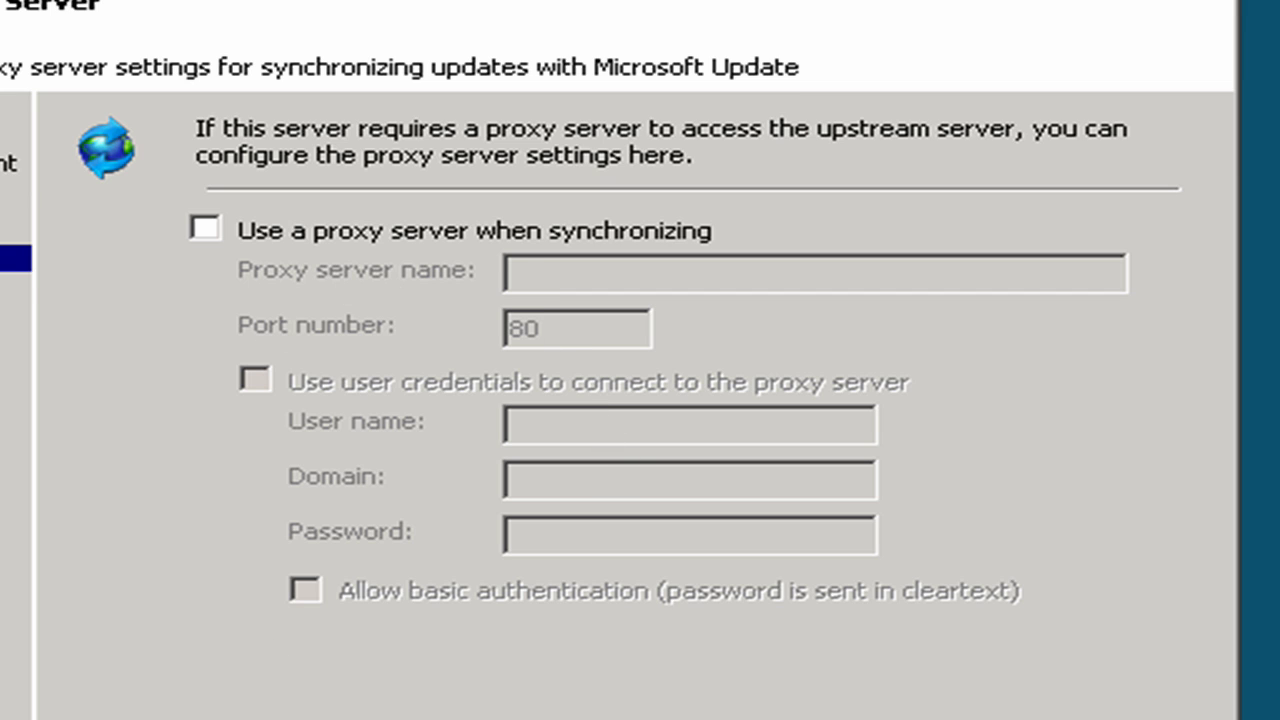
# Continue past Specify Proxy Server with no proxy server set
pyautogui.press('Return')
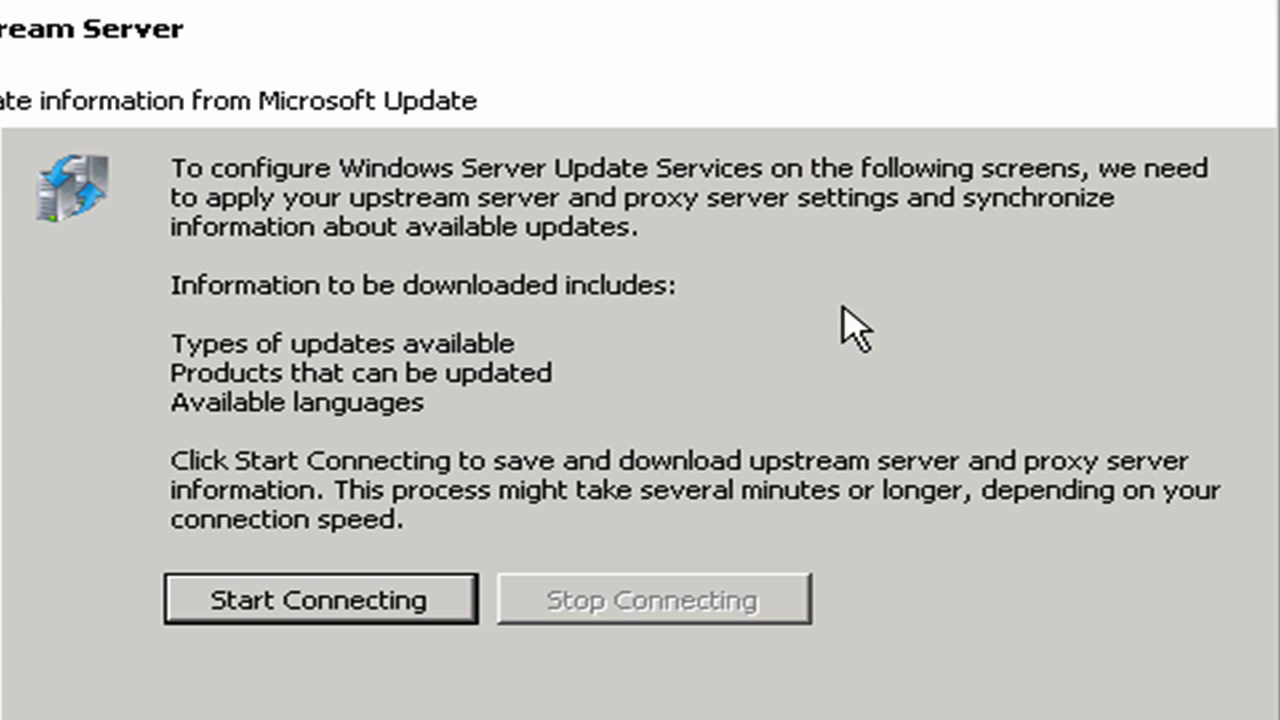
# Start connecting to Microsoft Update to download update information
pyautogui.click(446, 612)
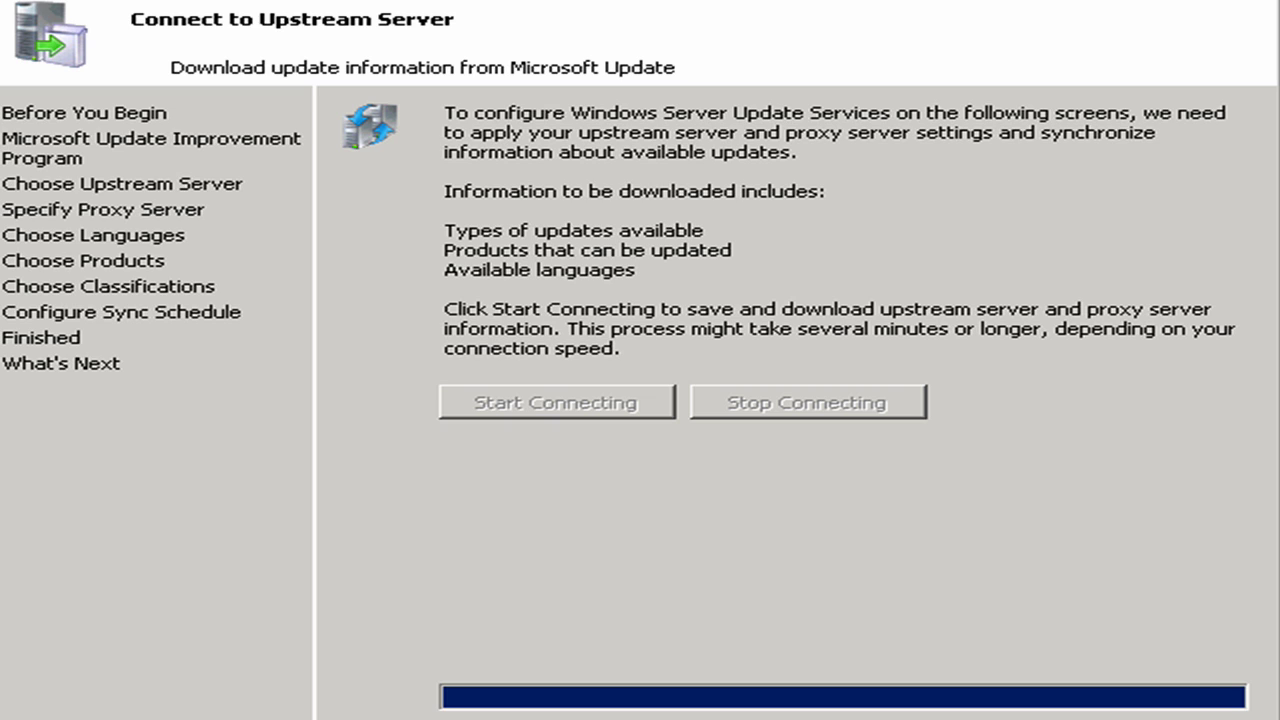
# Limit update languages to English only and reach Choose Products
pyautogui.press('Return')
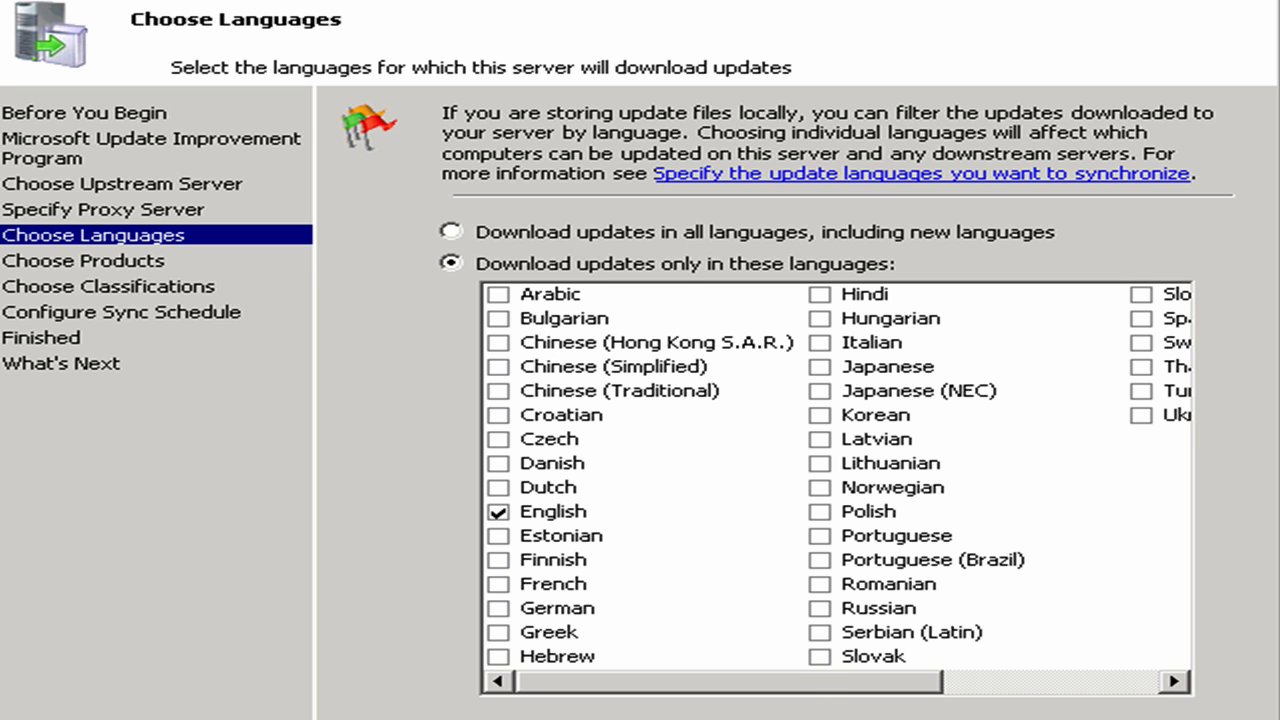
pyautogui.press('Return')
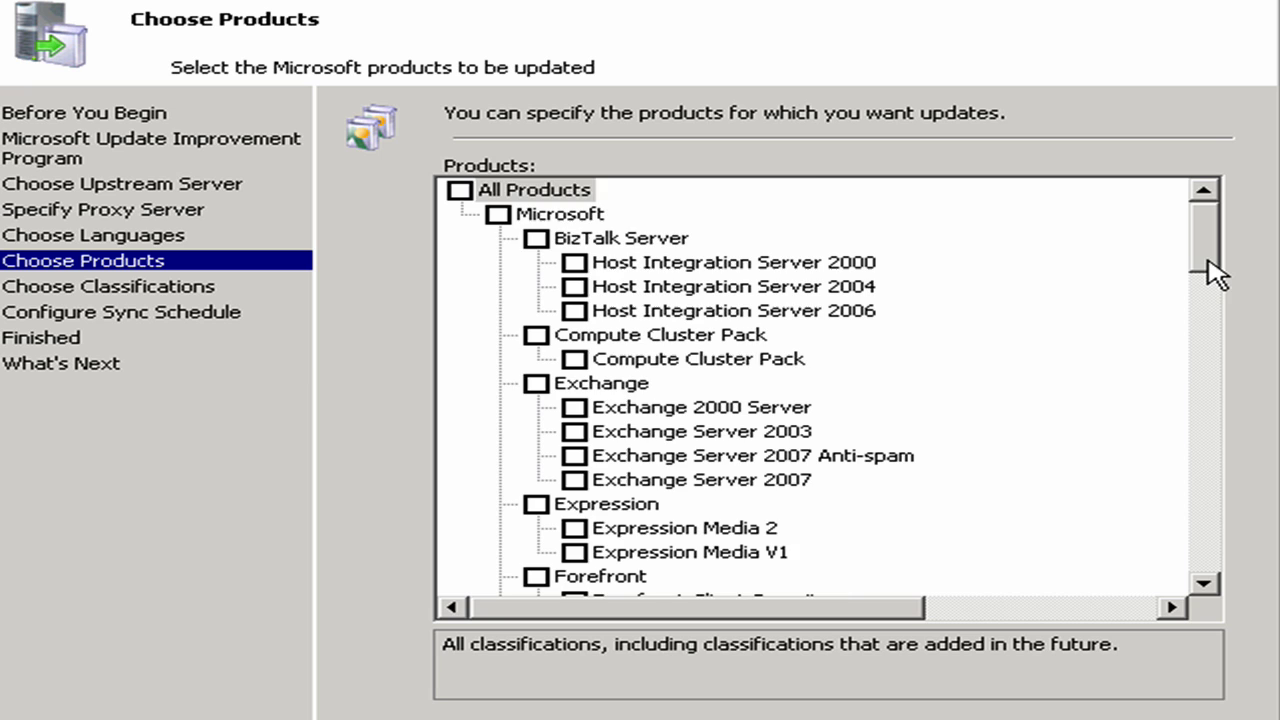
# Tick the whole Windows product family, leaving Office and Windows Small Business Server unticked
pyautogui.moveTo(1210, 272); pyautogui.dragTo(1206, 394)
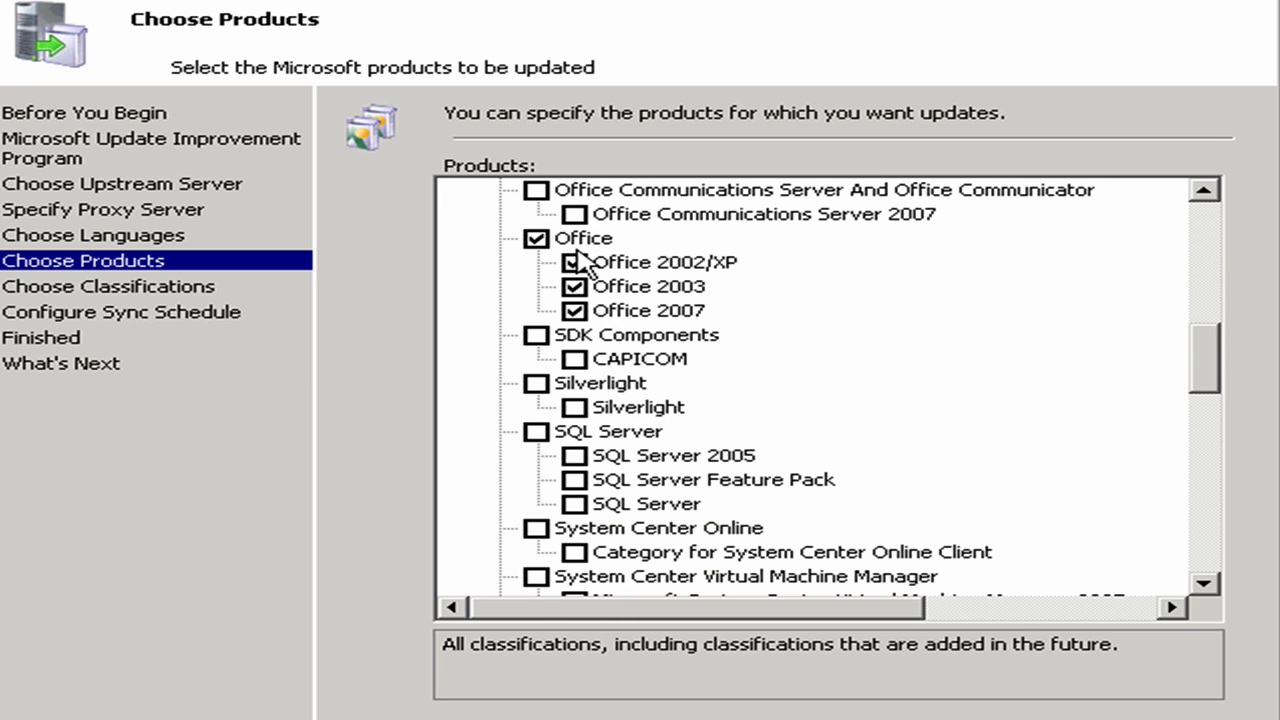
pyautogui.click(532, 241)
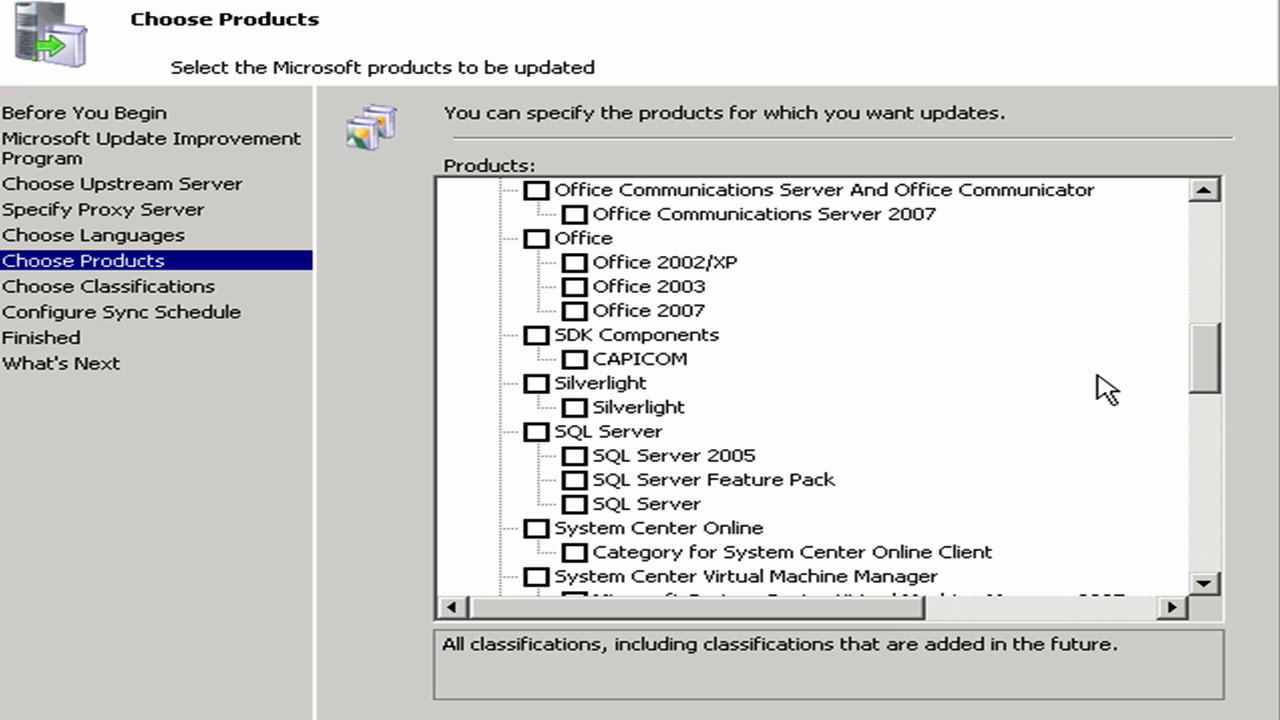
pyautogui.moveTo(1210, 380); pyautogui.dragTo(1150, 533)
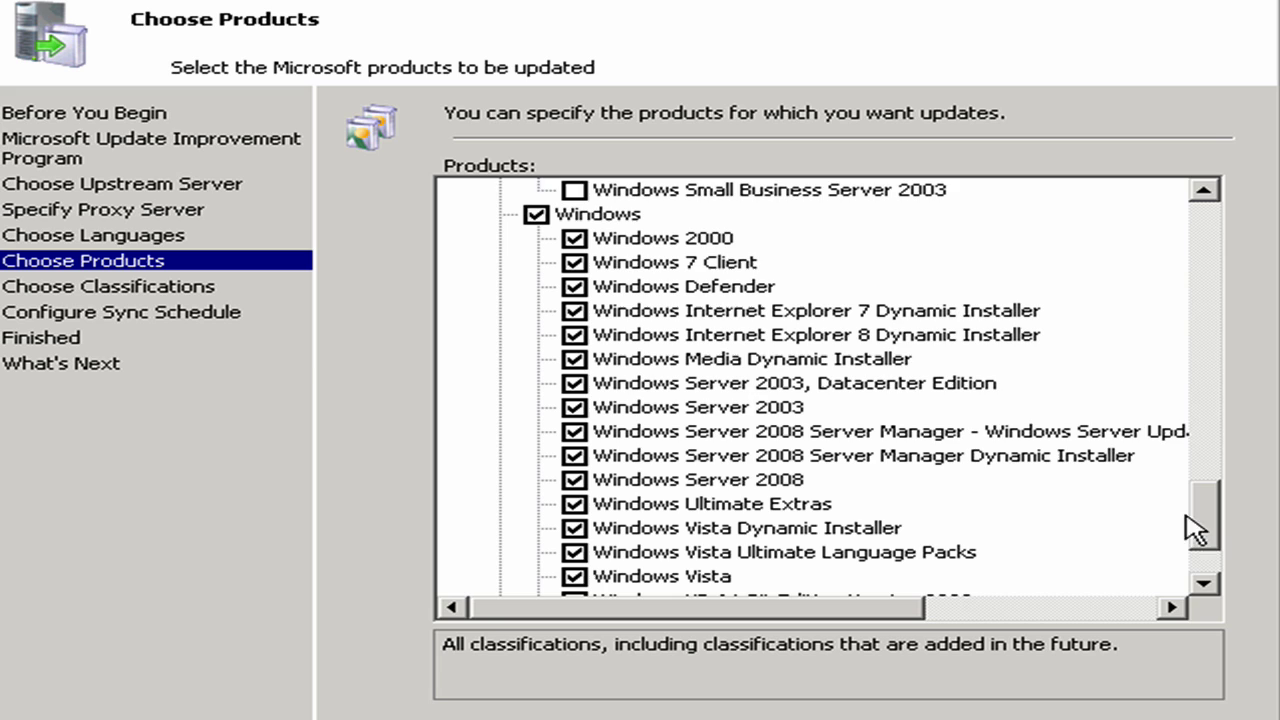
pyautogui.moveTo(1186, 516); pyautogui.dragTo(1212, 520)
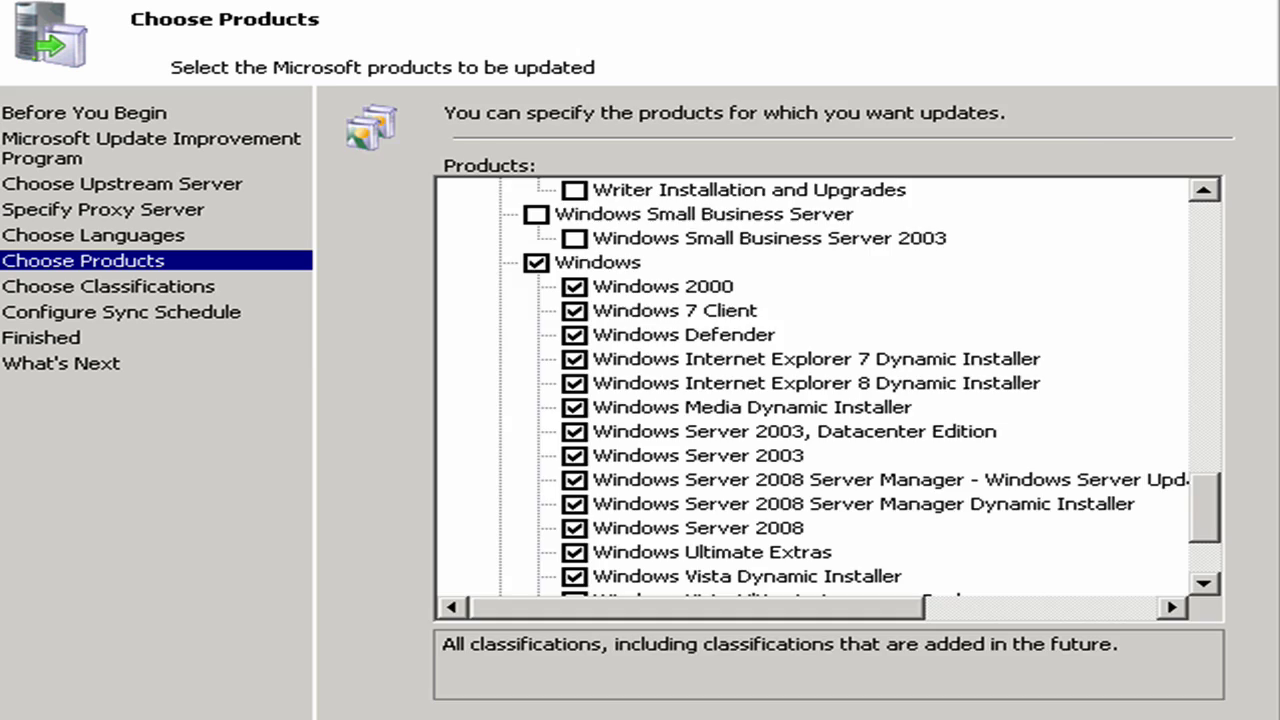
# Limit classifications to Critical, Definition and Security Updates after toggling the other checkboxes
pyautogui.press('Return')
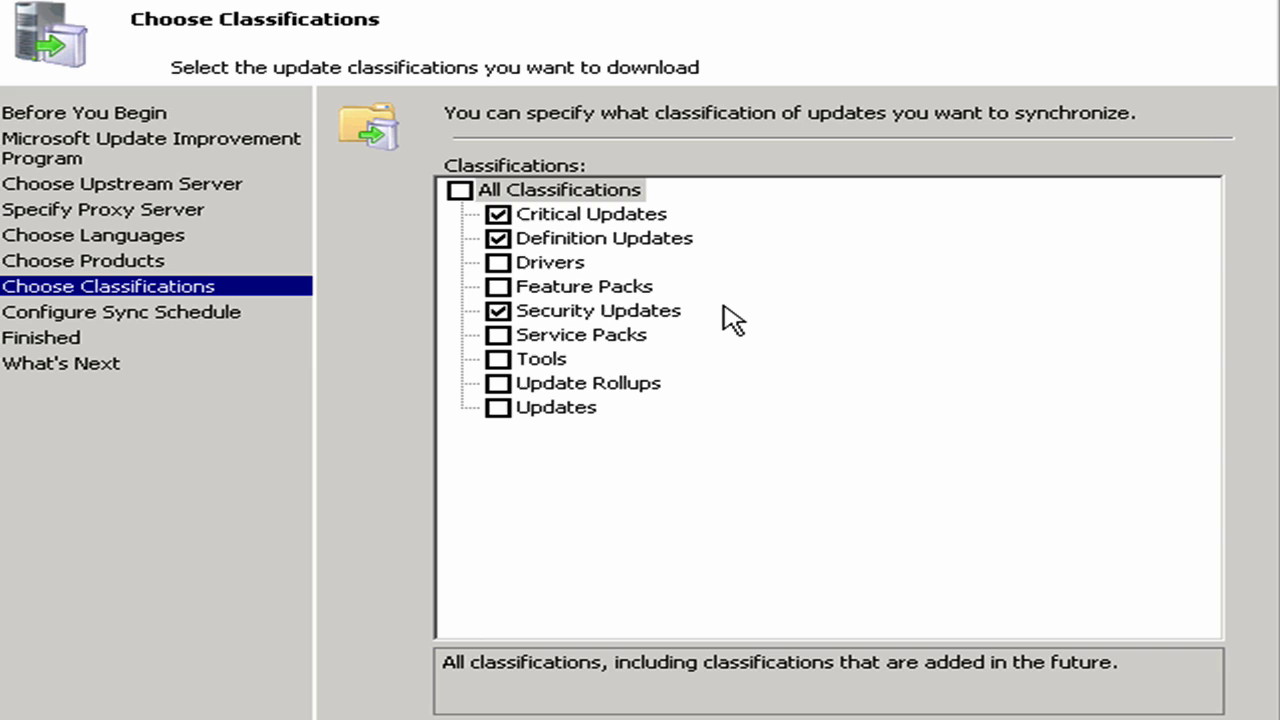
pyautogui.click(499, 336)
pyautogui.click(499, 408)
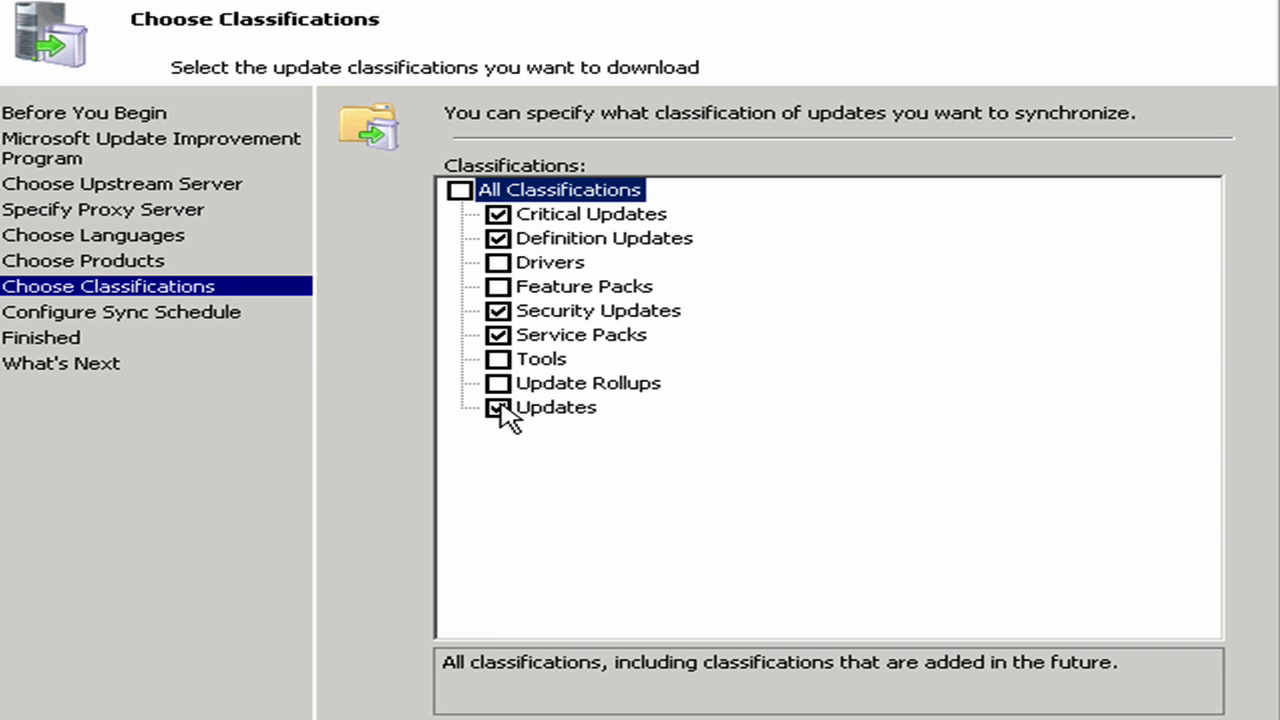
pyautogui.click(498, 359)
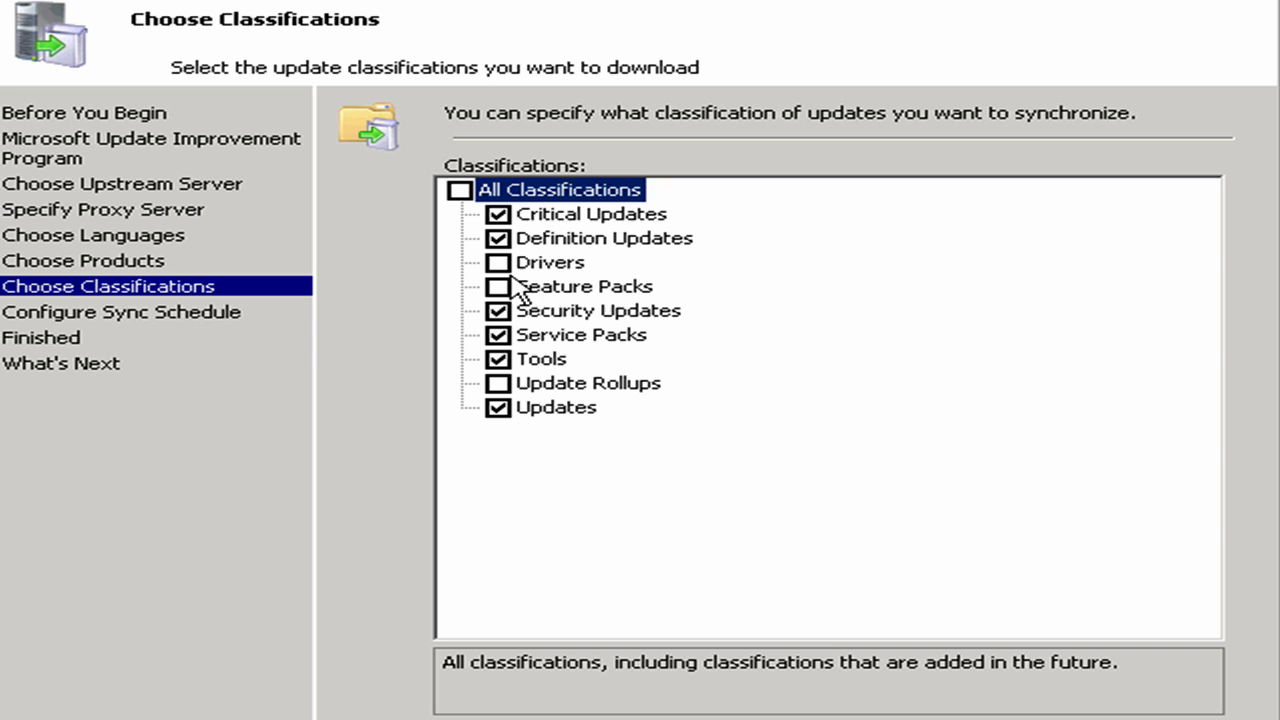
pyautogui.click(497, 263)
pyautogui.click(498, 286)
pyautogui.click(498, 408)
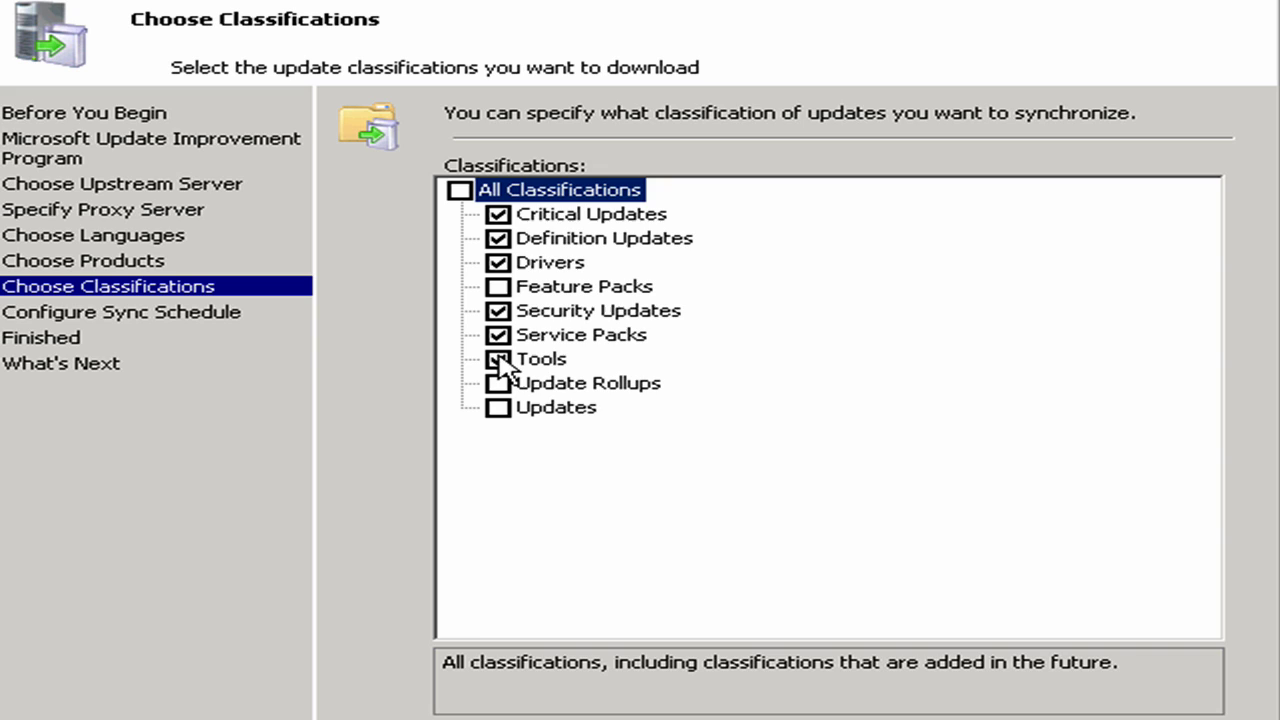
pyautogui.click(498, 359)
pyautogui.click(498, 335)
pyautogui.click(498, 263)
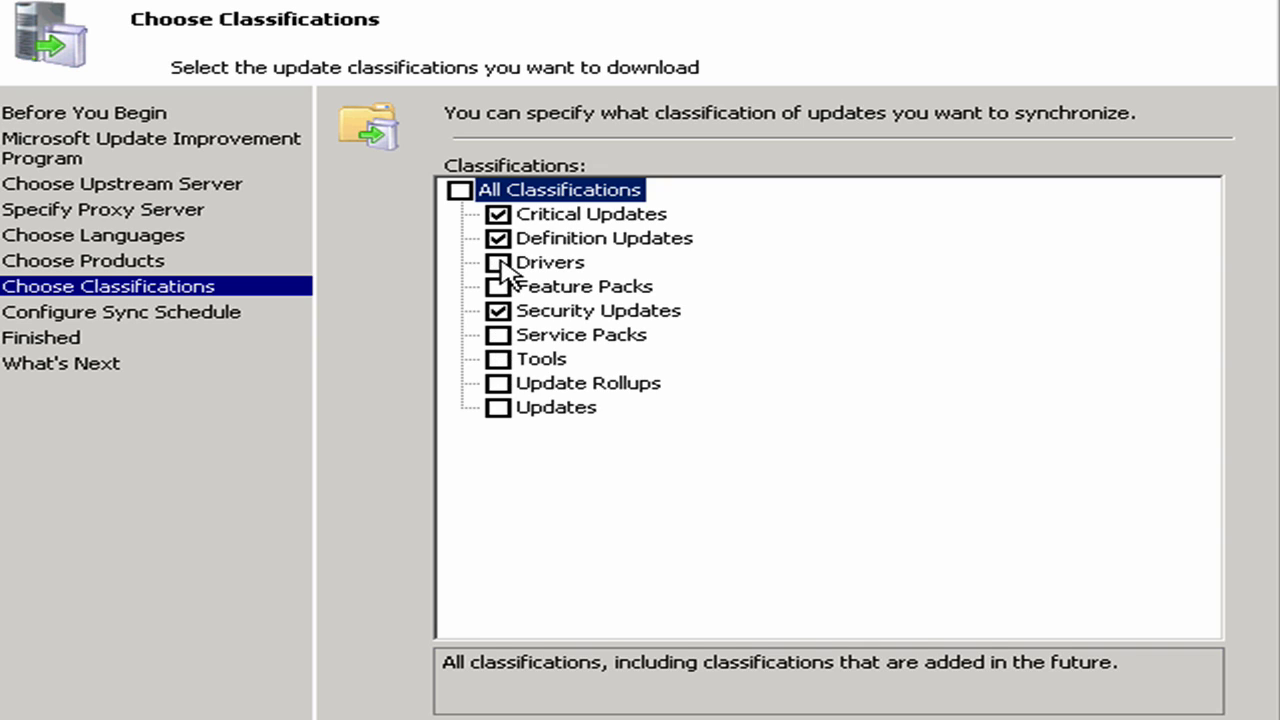
pyautogui.click(498, 238)
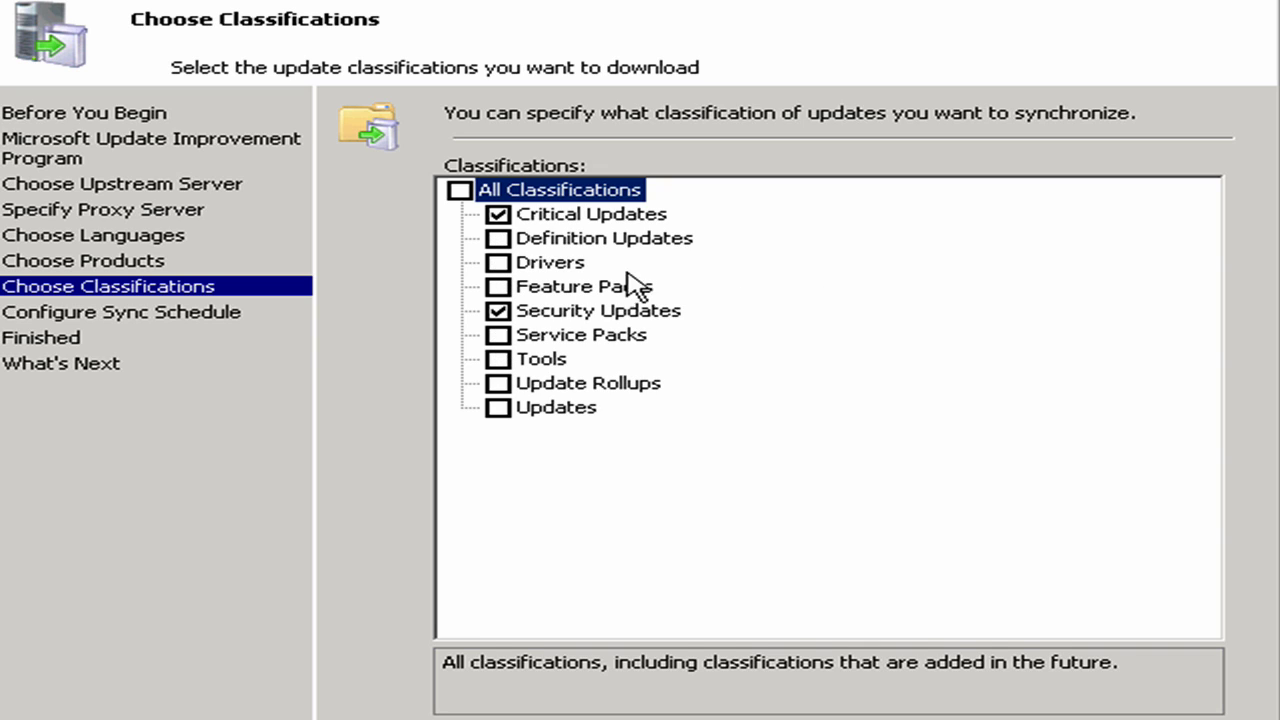
pyautogui.click(497, 239)
# Set the sync schedule to Synchronize manually after previewing automatic daily synchronization
pyautogui.hotkey('alt', 'n')
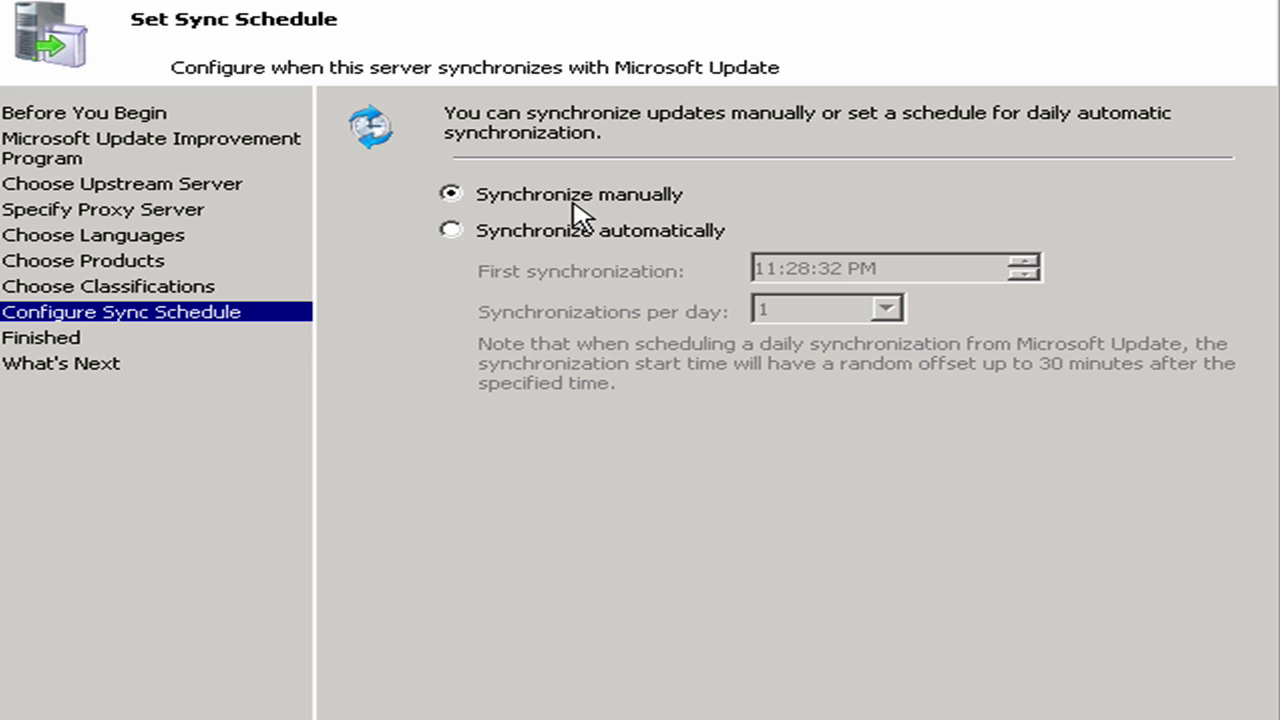
pyautogui.click(451, 230)
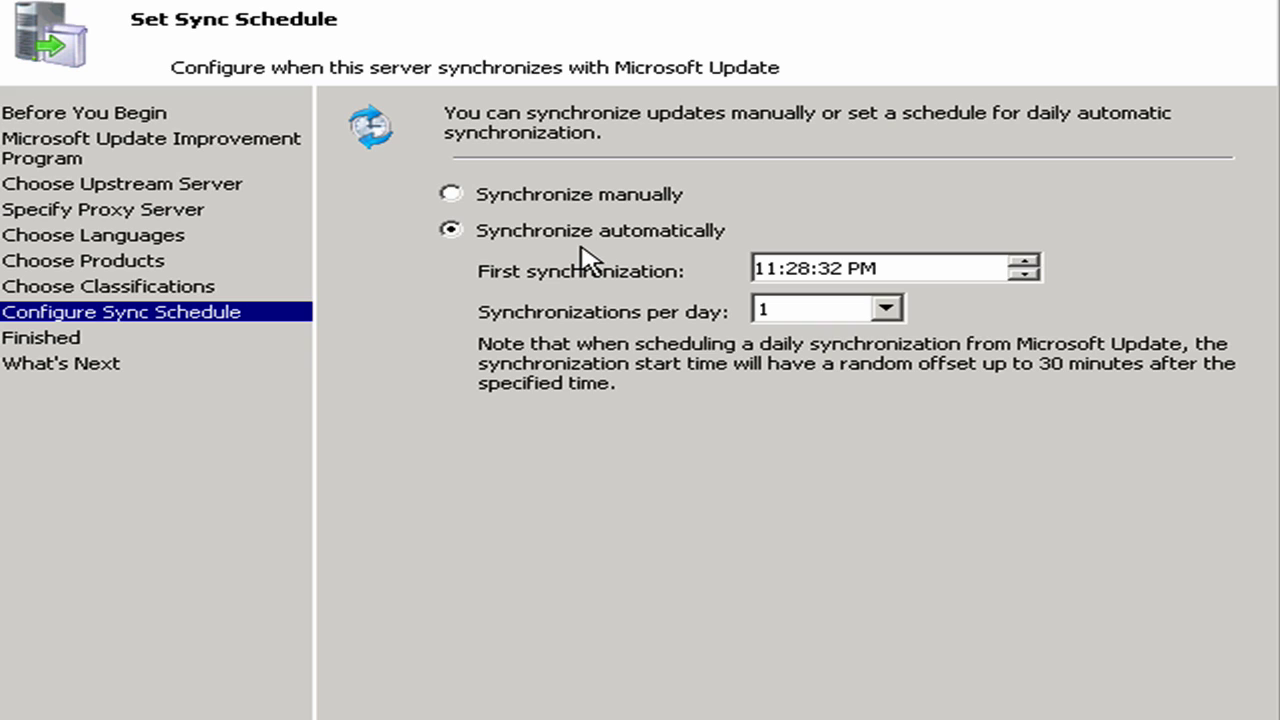
pyautogui.click(449, 196)
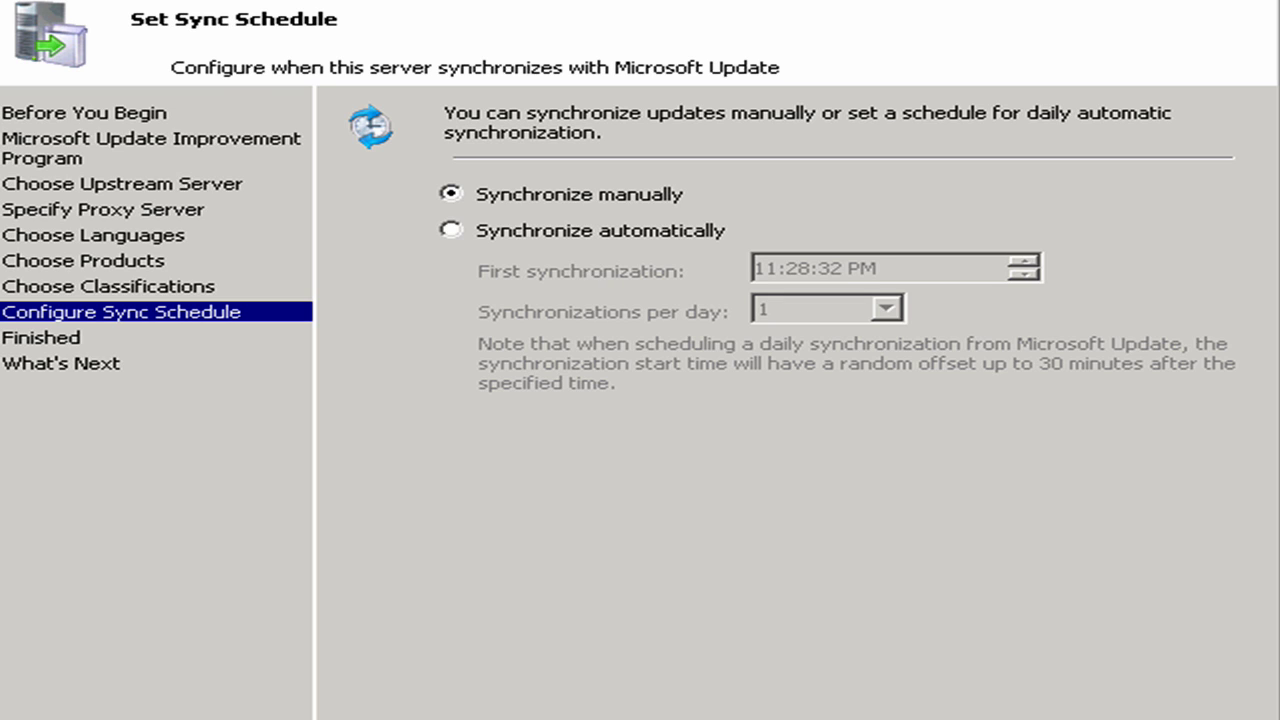
# Reach the Finished page with console launch and initial synchronization both ticked
pyautogui.press('Return')
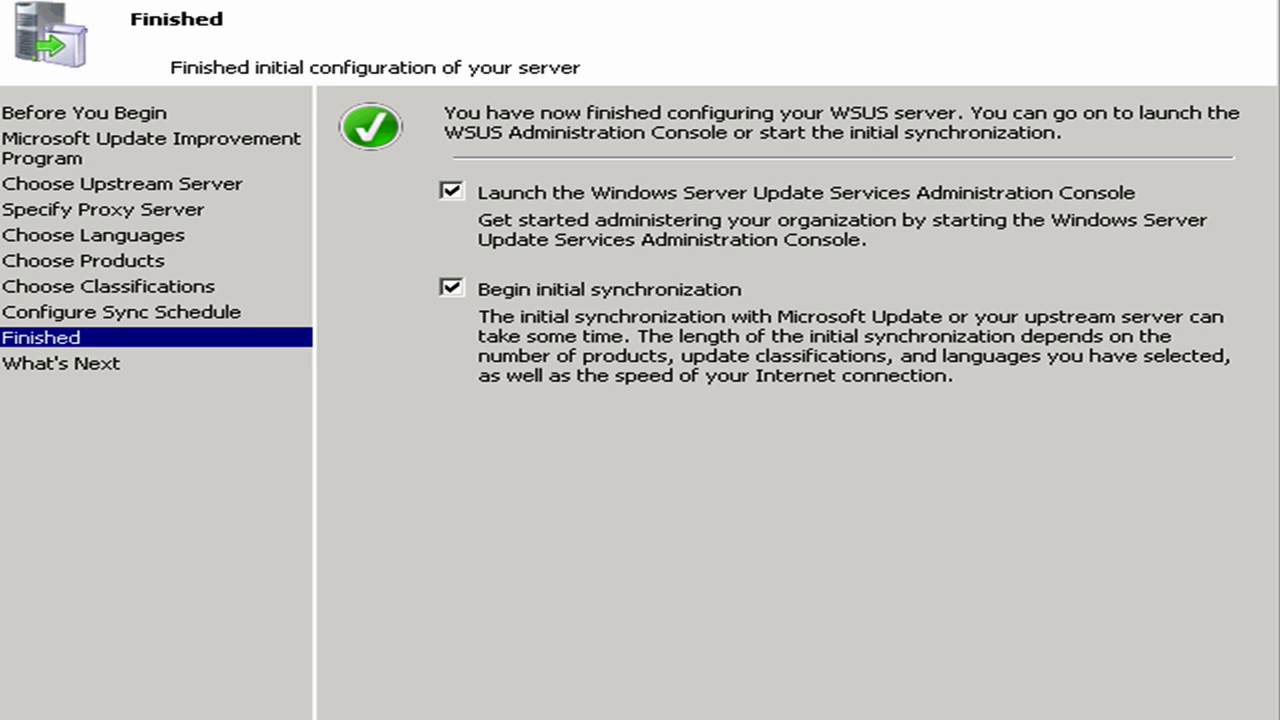
# Advance past the final settings page to the What's Next page of the WSUS configuration wizard
pyautogui.press('Return')
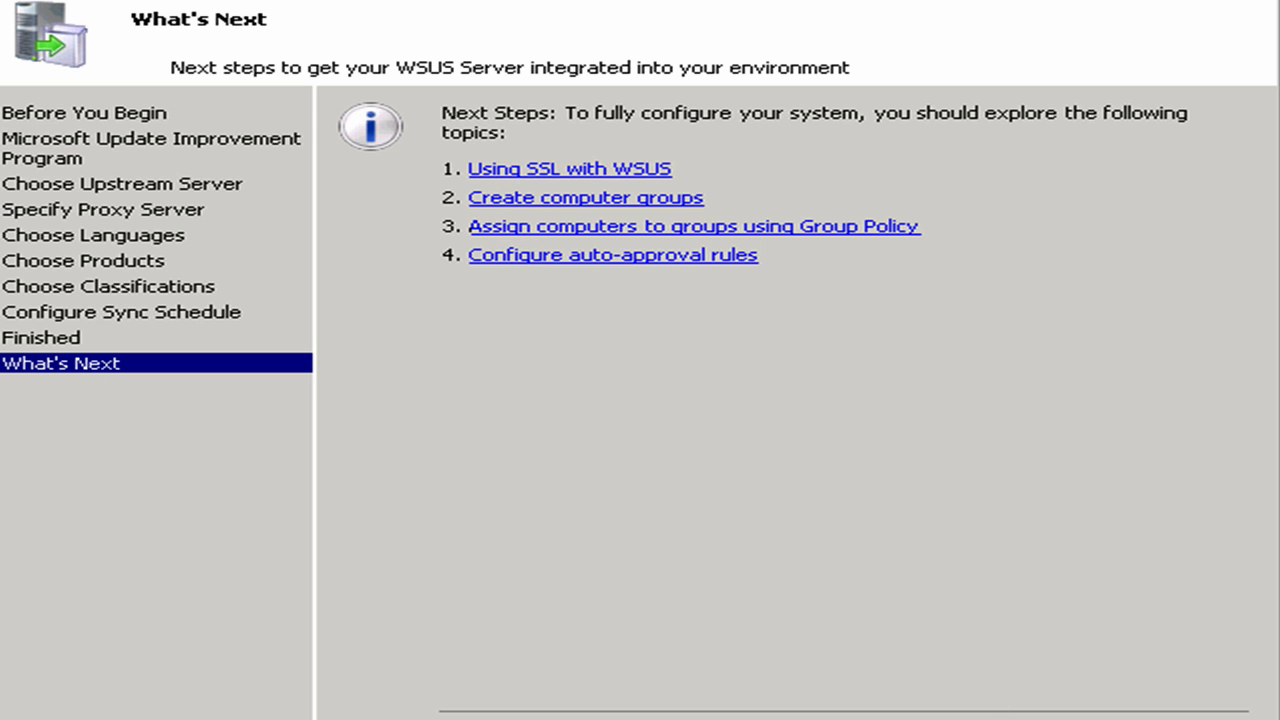
# Finish the wizard so the Update Services console launches for server NY-MEM1-2K8
pyautogui.click(1020, 675)
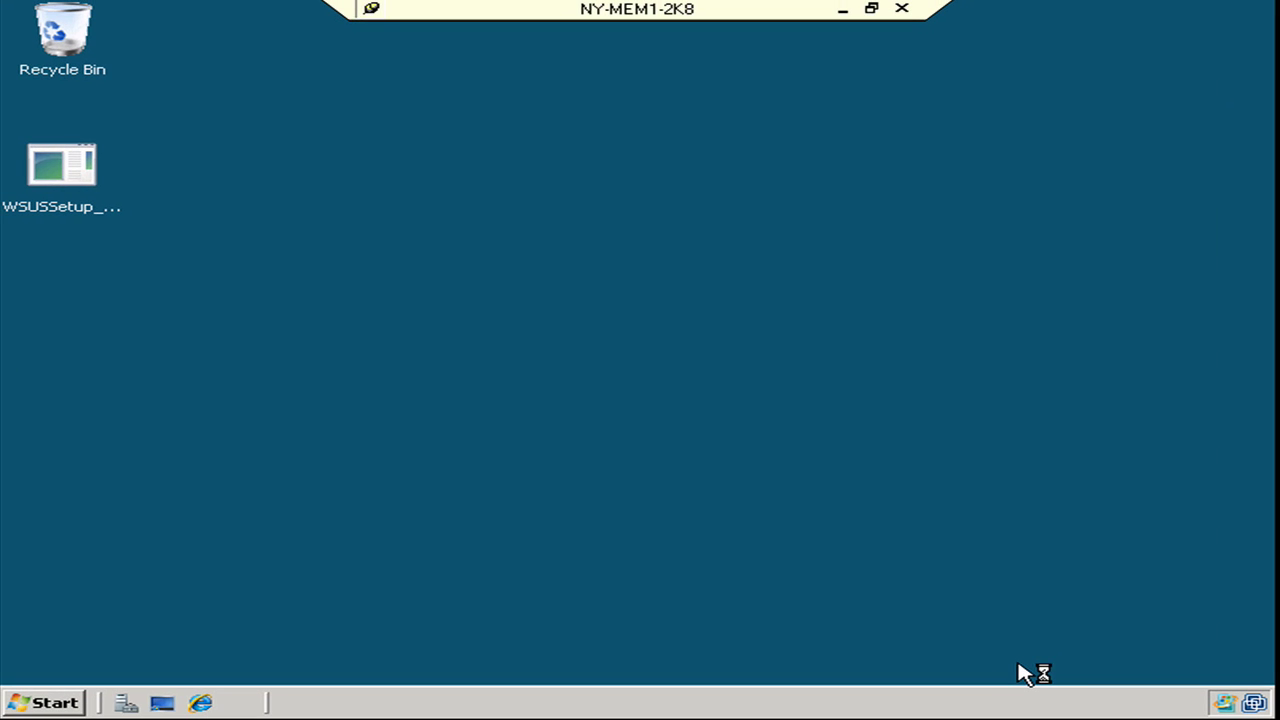